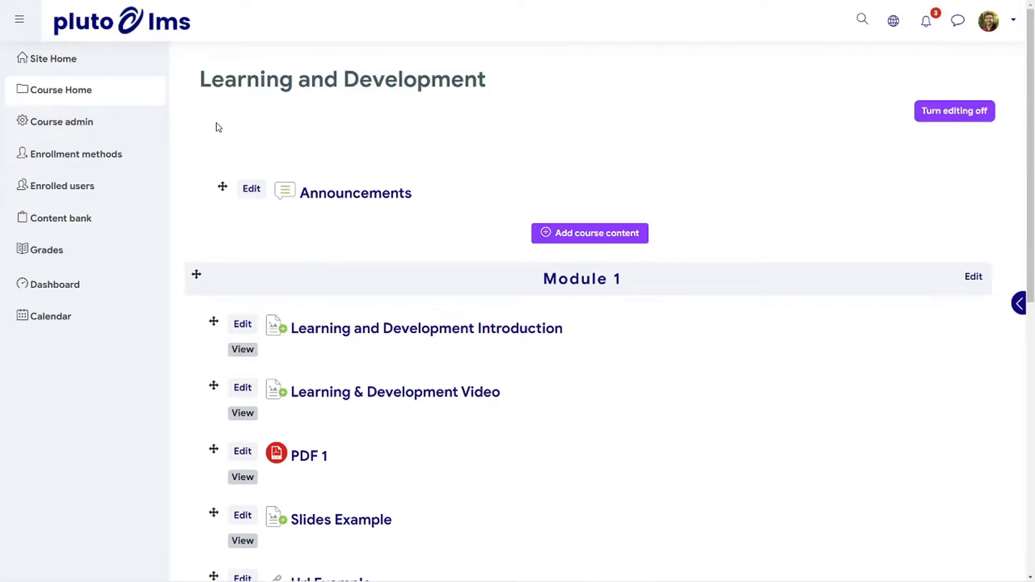
Start a new H5P True/False Question in the course's content bank
click(89, 220)
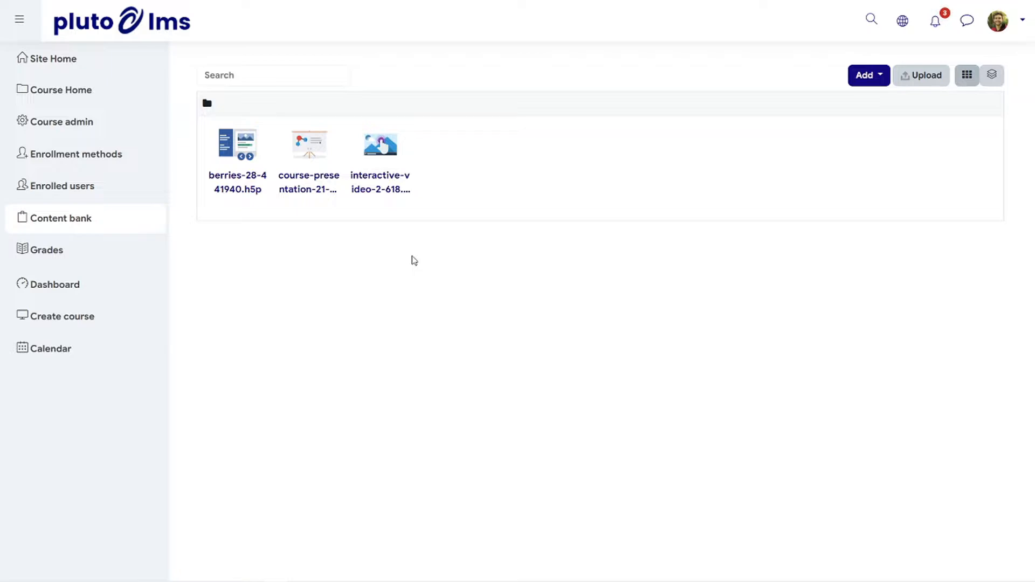
click(881, 77)
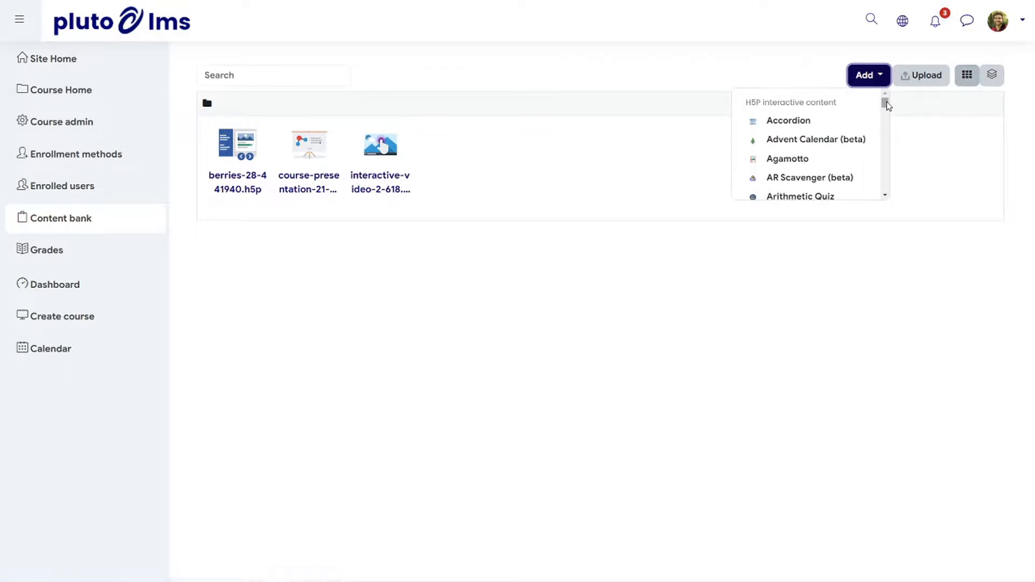
drag(886, 106, 885, 194)
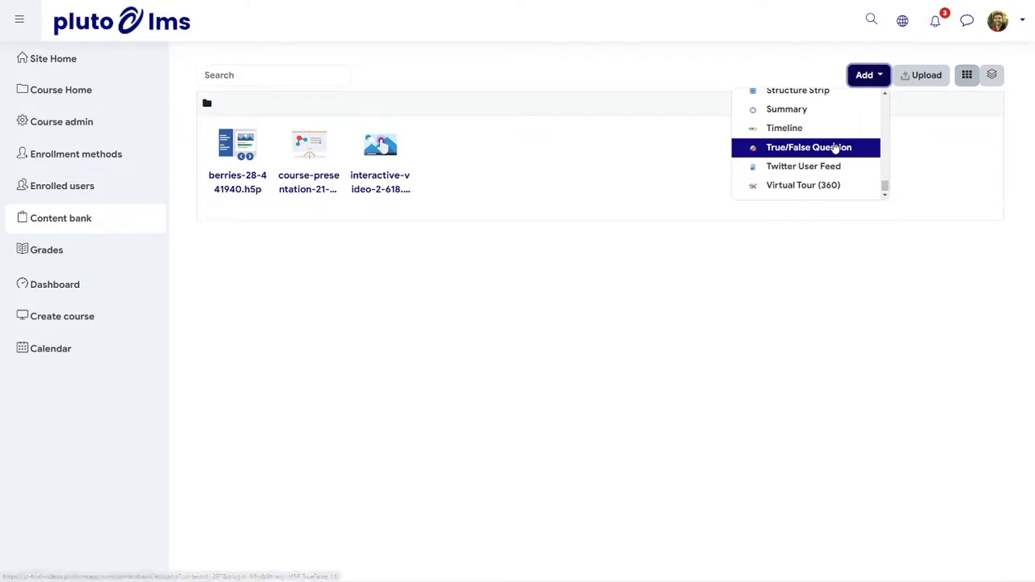
click(836, 146)
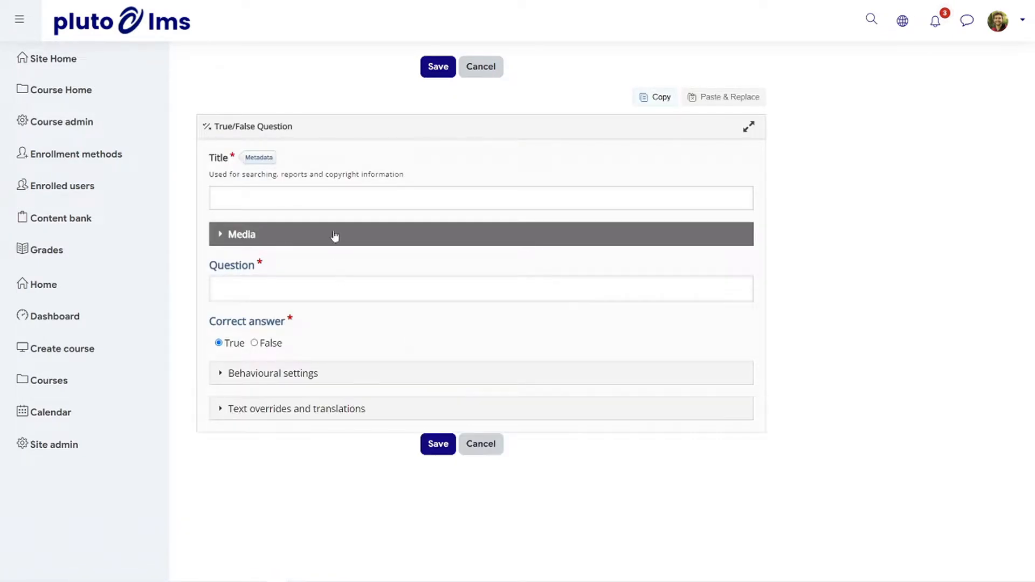
Title the content "True or False", enter the question "Is the year 2022?" and set False as the correct answer
click(339, 201)
text(True )
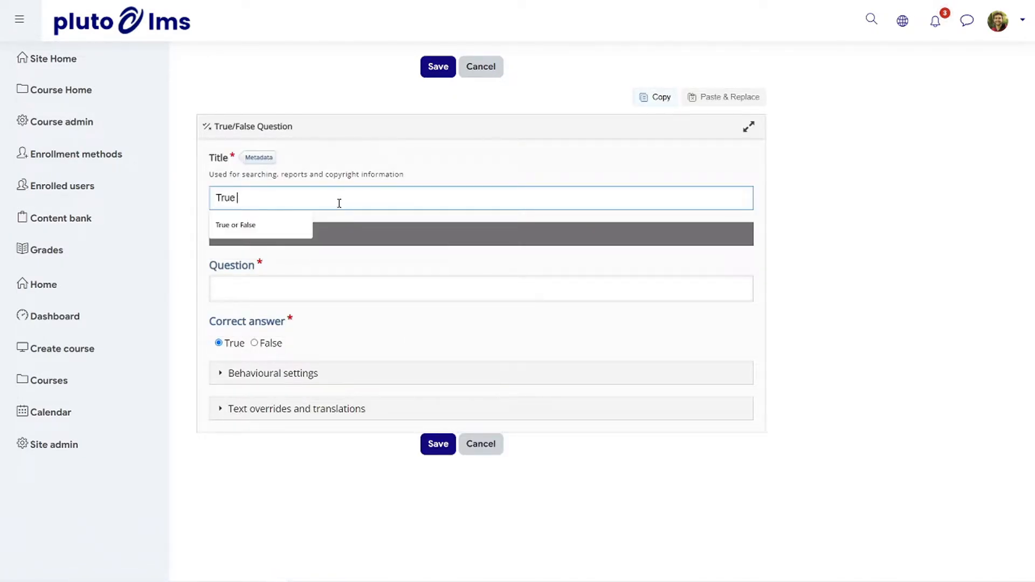
text(or False)
click(346, 296)
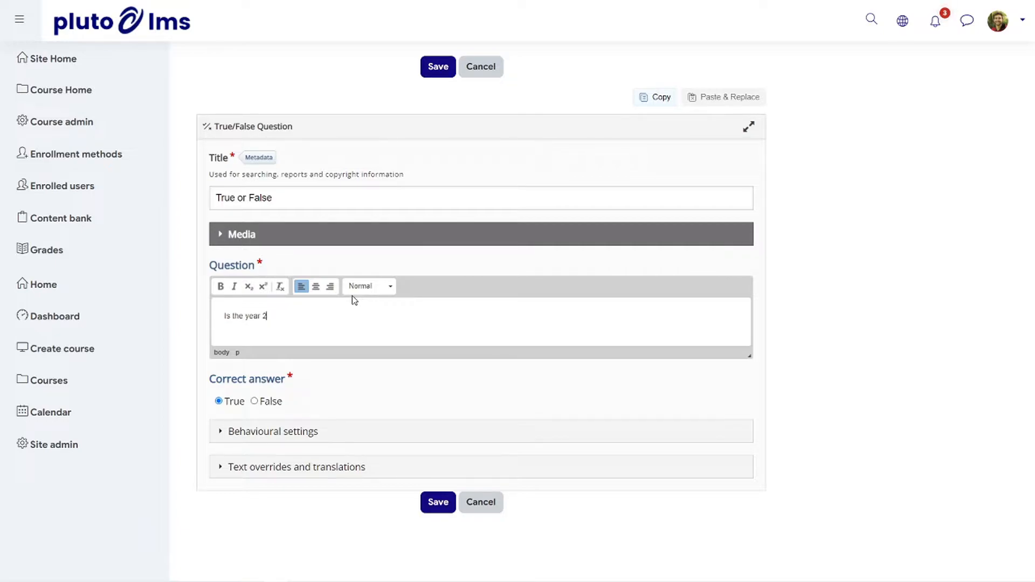
Add the image file 2022-03-23_17h40_13 as the media displayed above the question
click(248, 237)
click(246, 304)
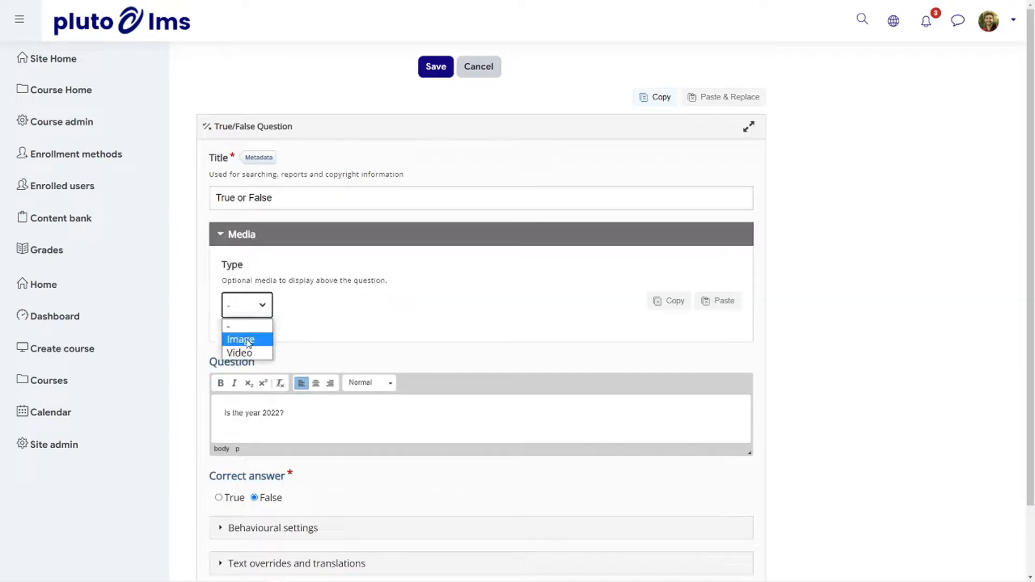
click(240, 339)
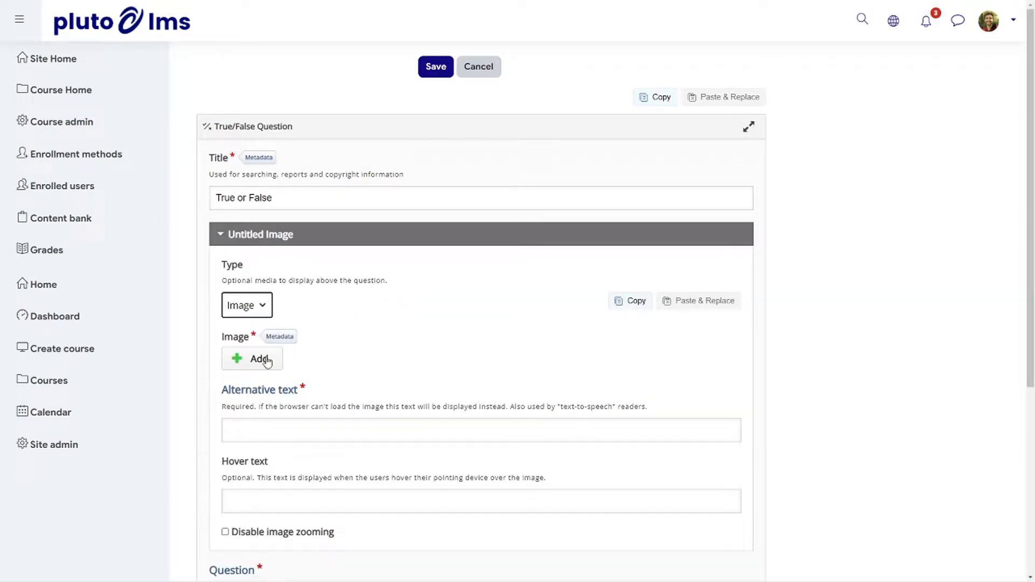
click(264, 358)
click(127, 97)
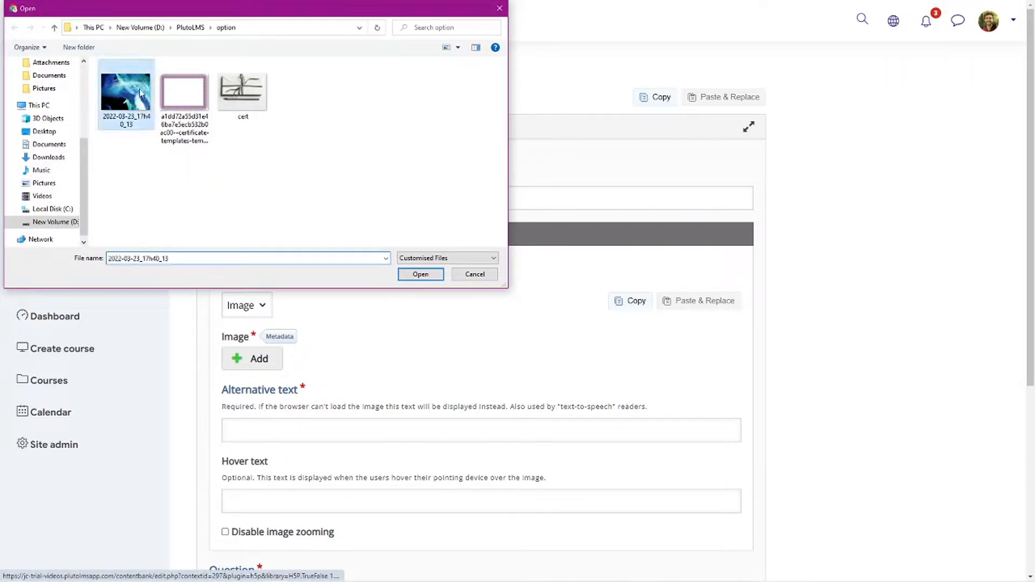
click(421, 272)
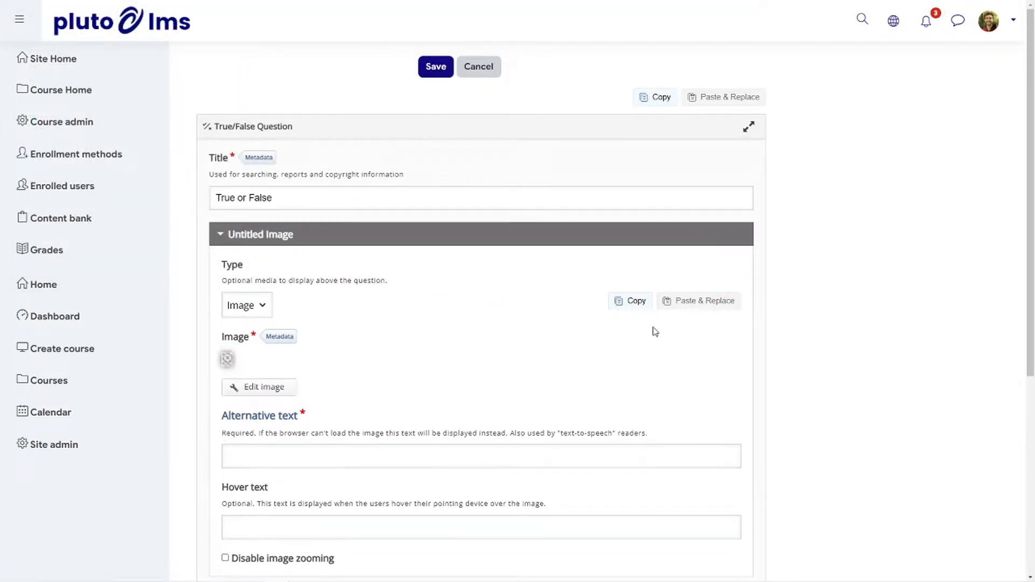
Review the question's behavioural settings and save the True/False question
scroll(514, 304, down, 7)
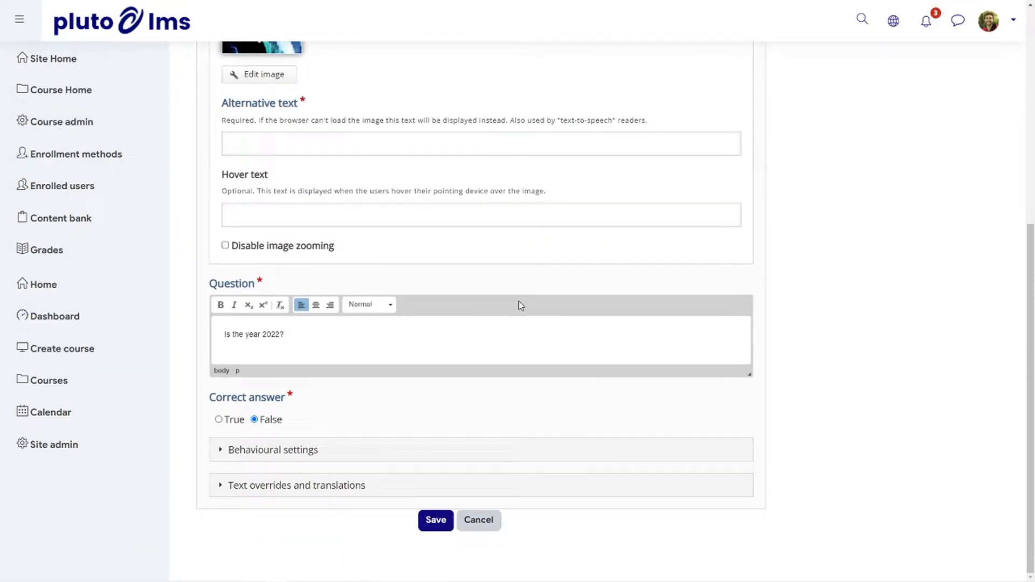
click(328, 456)
scroll(505, 458, down, 1)
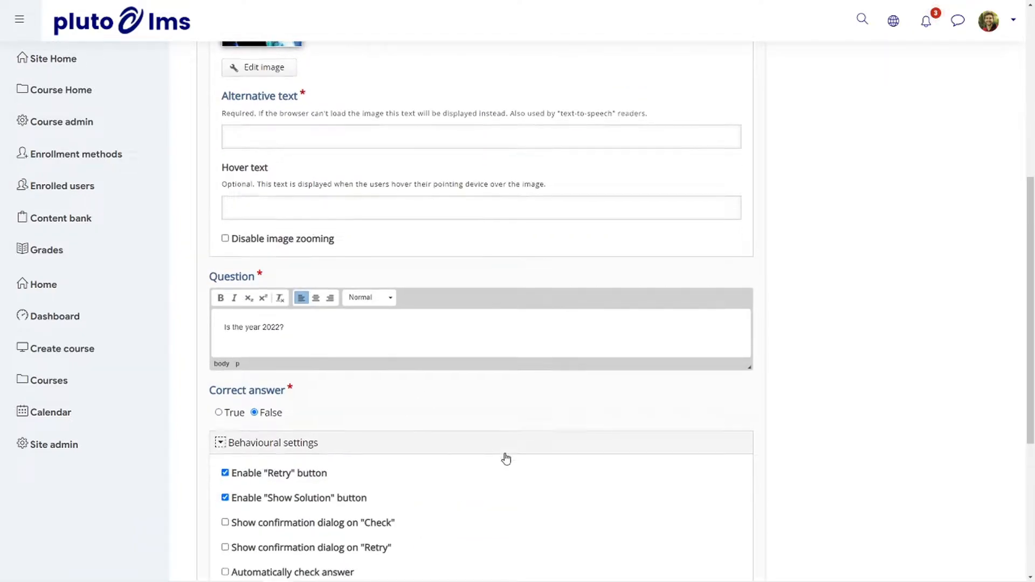
scroll(506, 459, down, 3)
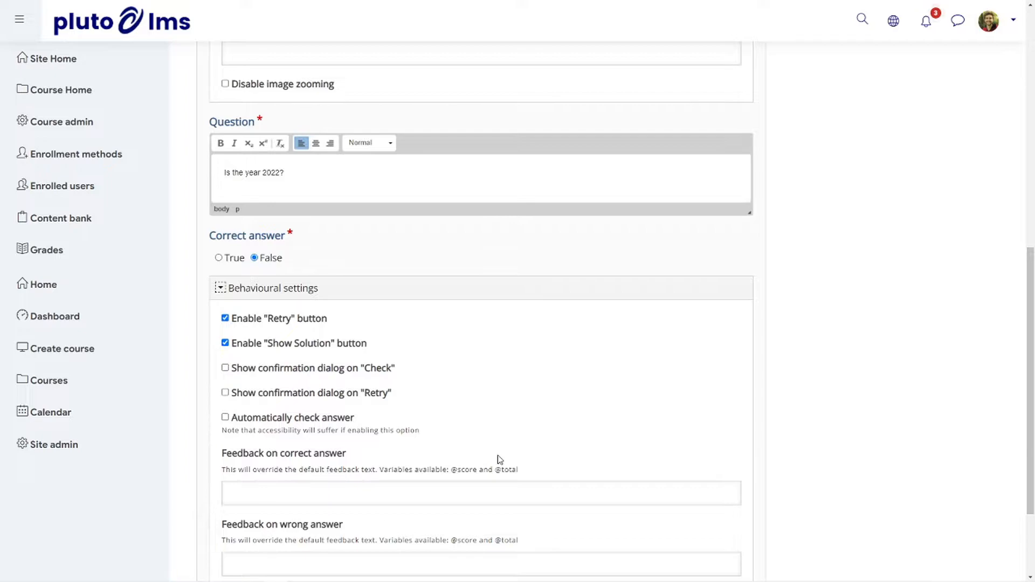
scroll(499, 460, down, 3)
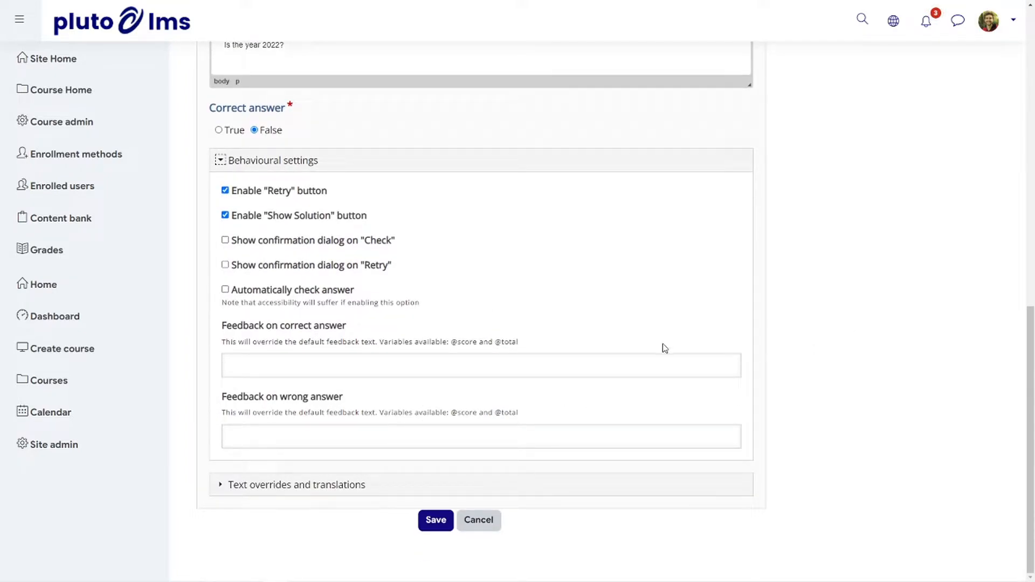
click(433, 520)
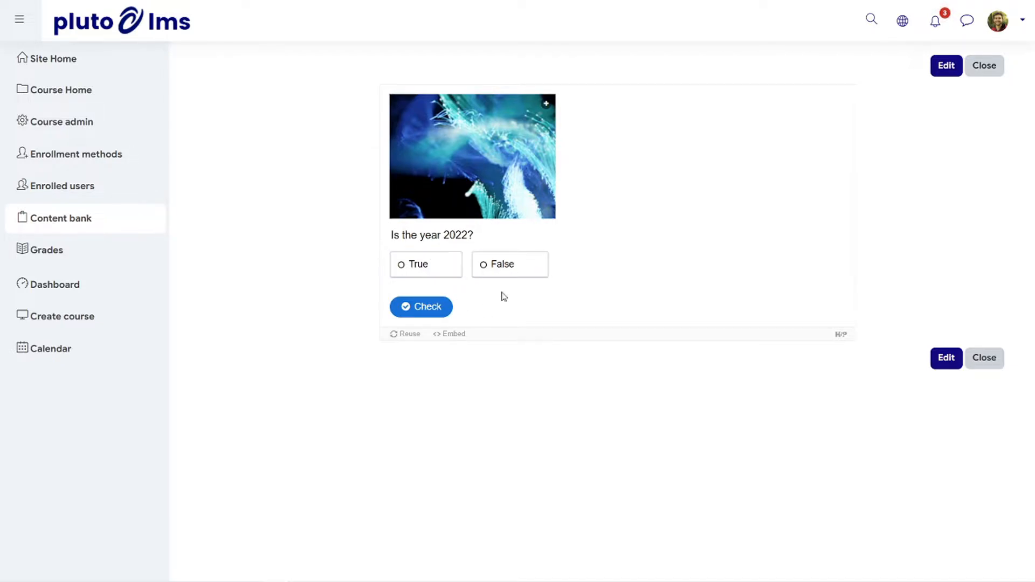
Test the saved question by answering False and checking the answer, then close its preview
click(501, 267)
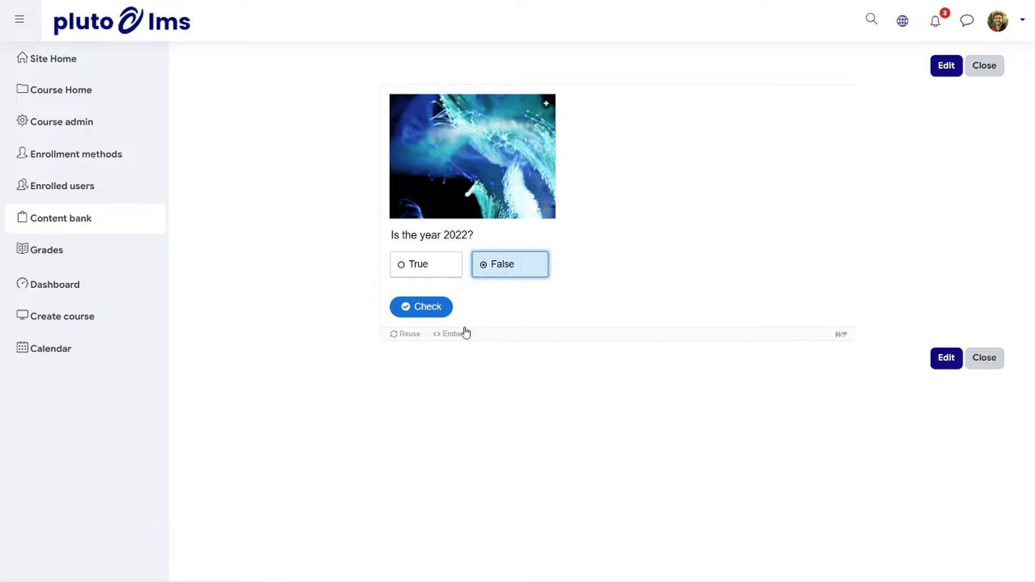
click(443, 306)
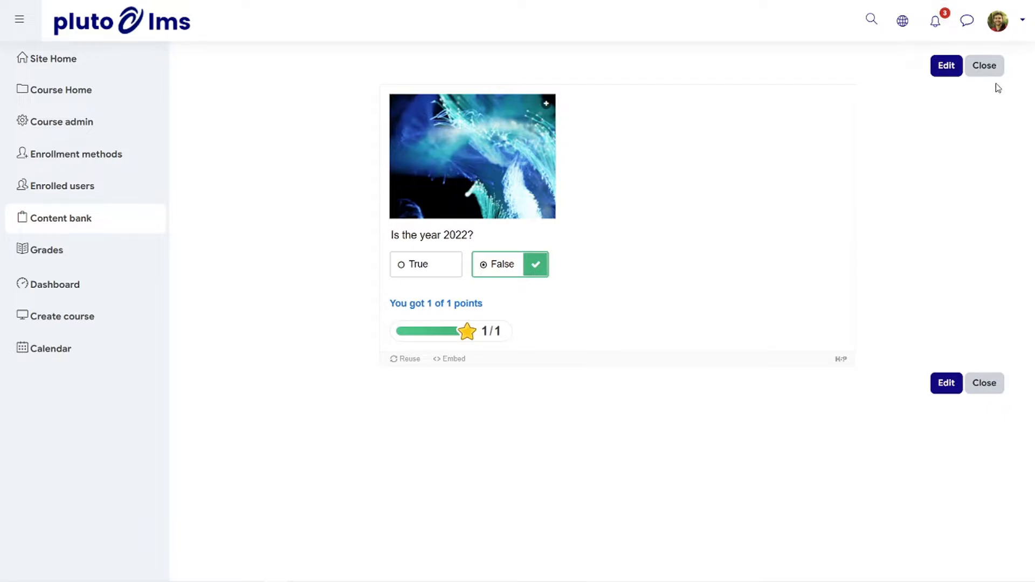
click(983, 66)
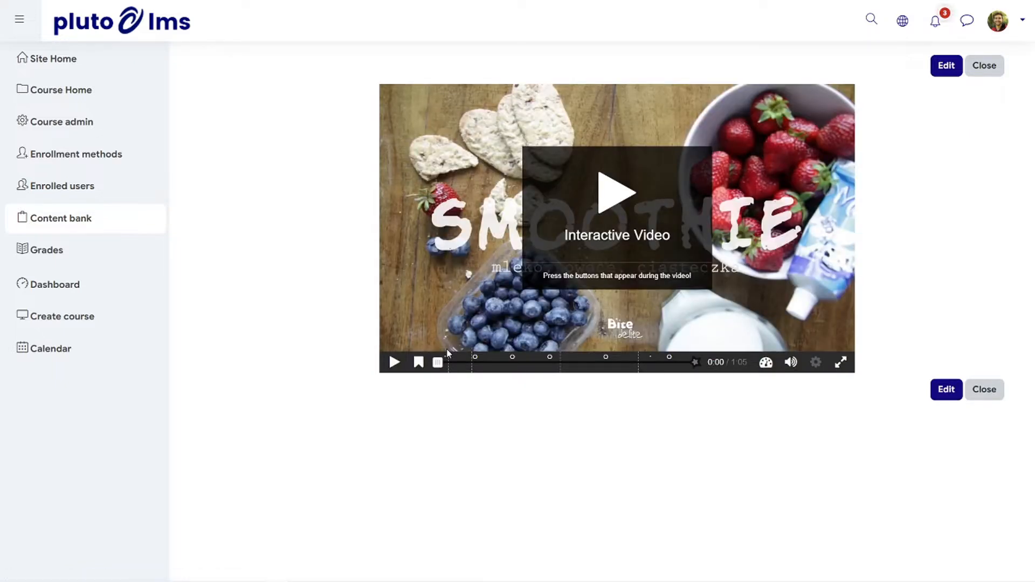
Play the interactive smoothie video muted and answer its multiple choice berry question with Strawberry
click(790, 363)
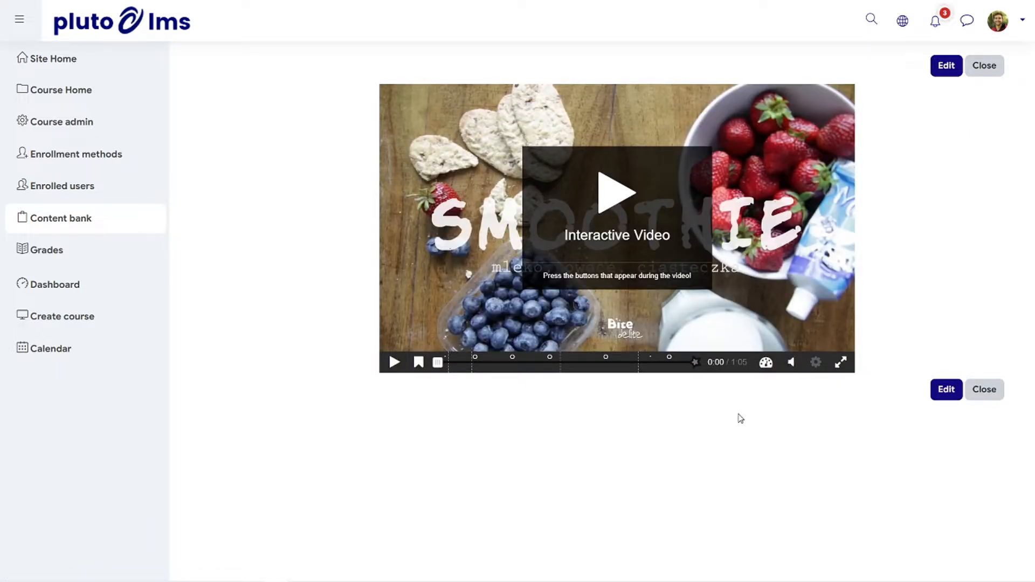
click(618, 194)
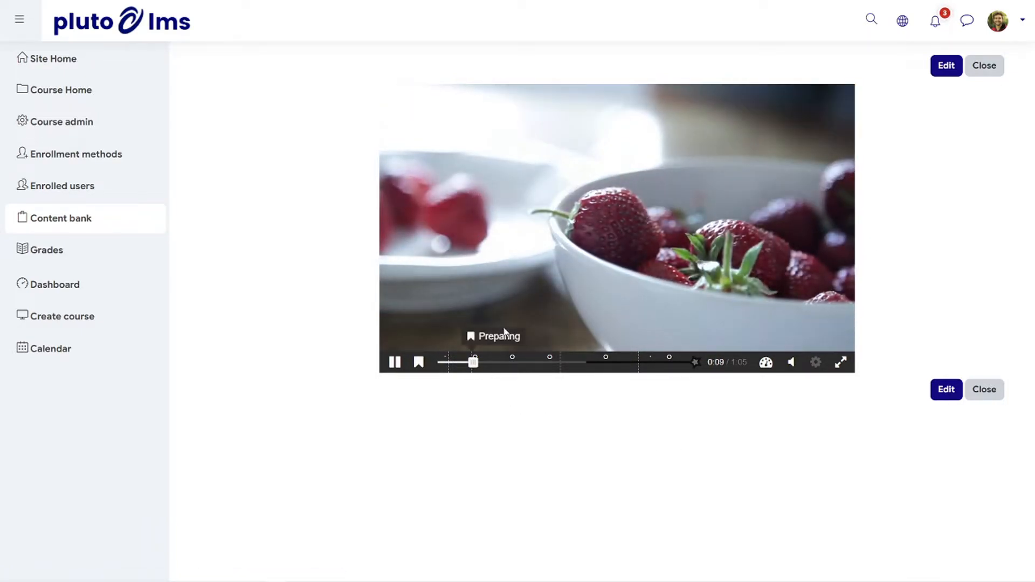
click(705, 184)
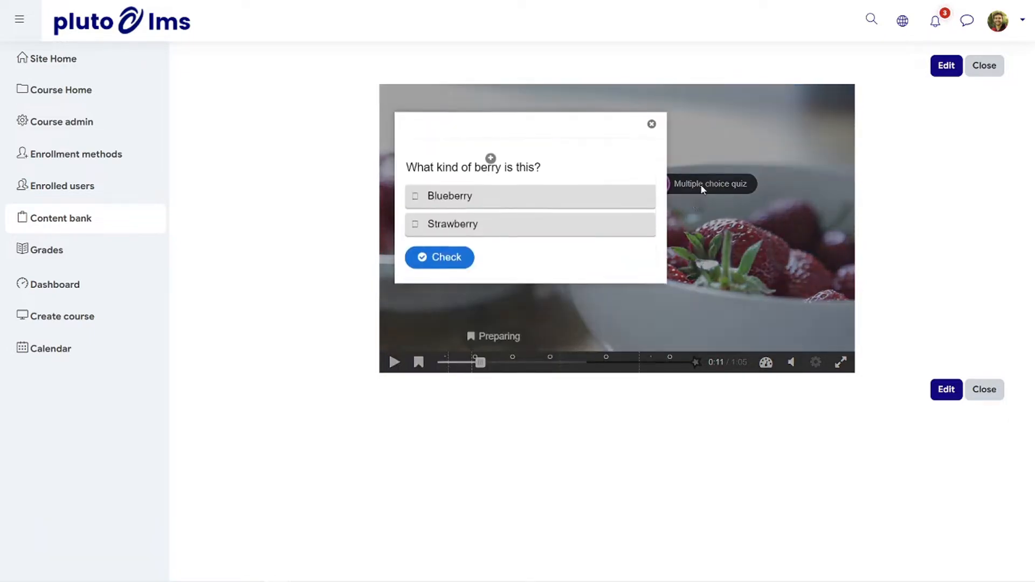
click(476, 308)
click(443, 337)
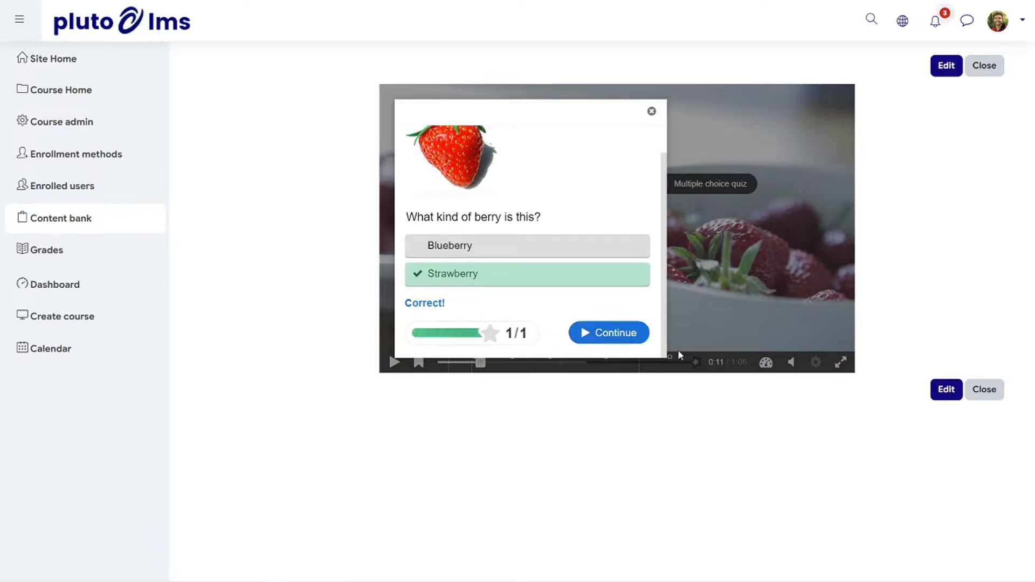
click(653, 120)
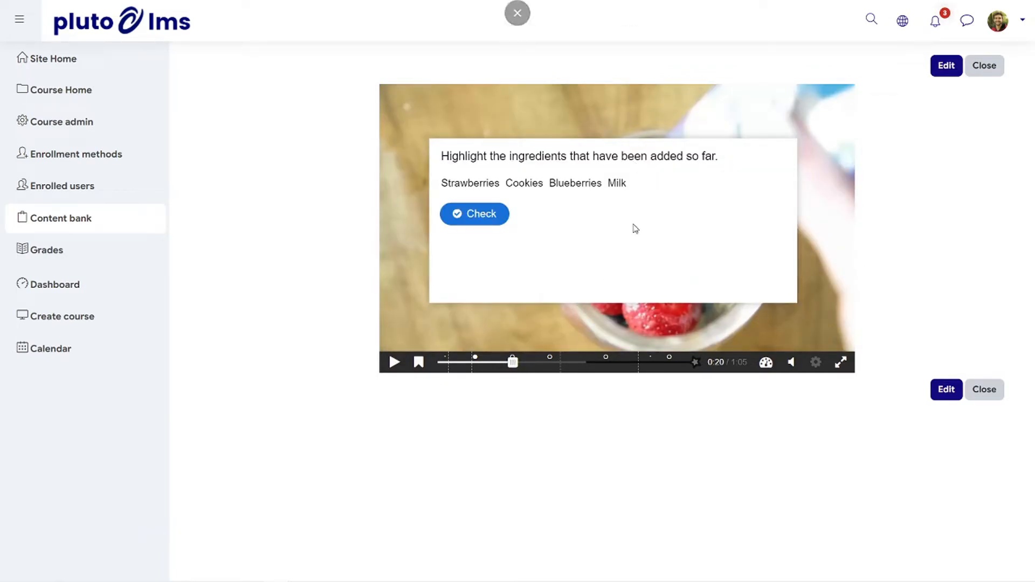
Answer the video's ingredient question with Cookies and Blueberries, check it, and go back to watch the intro again
click(532, 184)
click(572, 183)
click(493, 211)
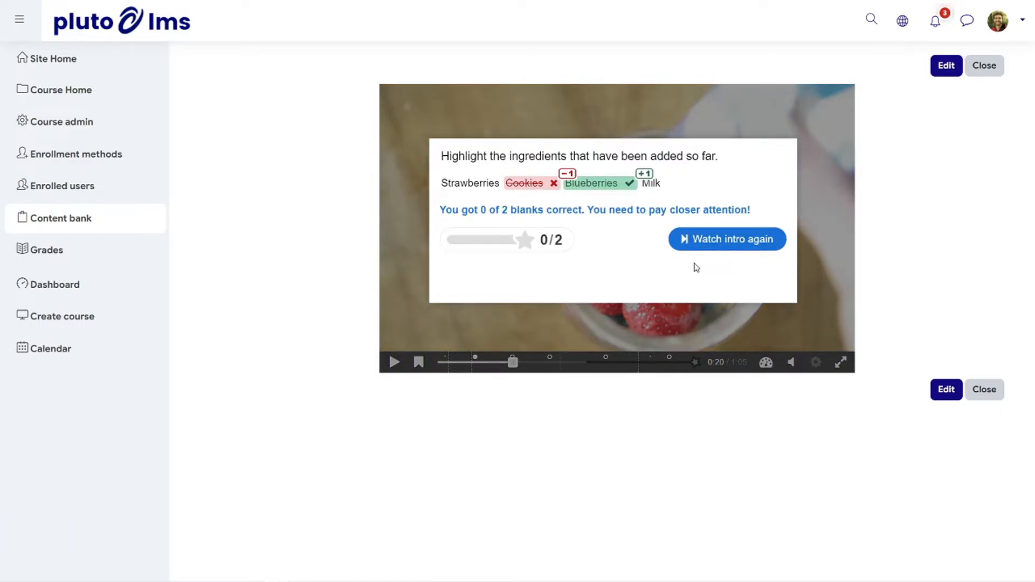
click(744, 240)
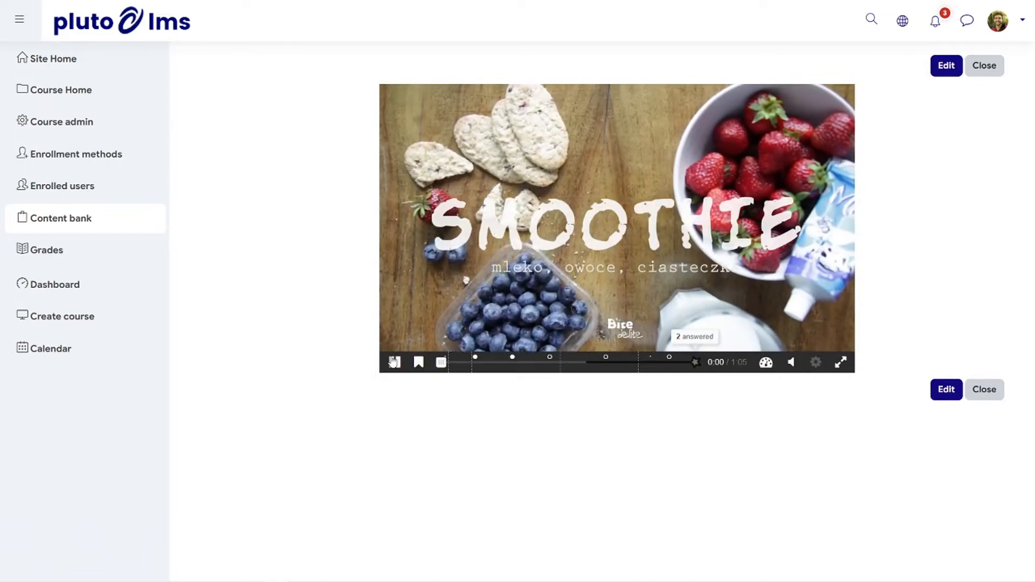
Pause the video, jump to 1:03, and view the Summary question before closing it
click(394, 361)
drag(442, 362, 679, 358)
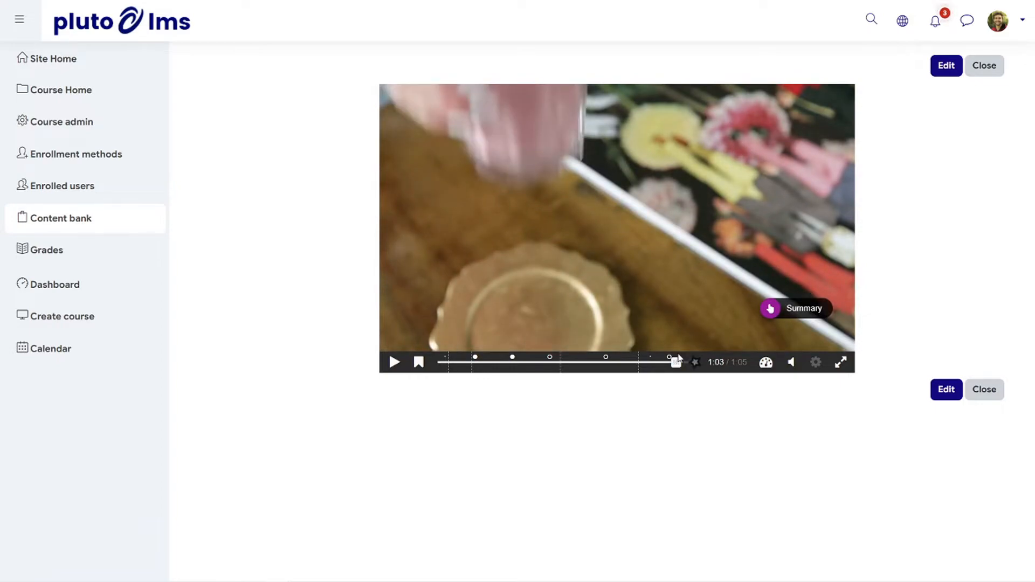
click(770, 309)
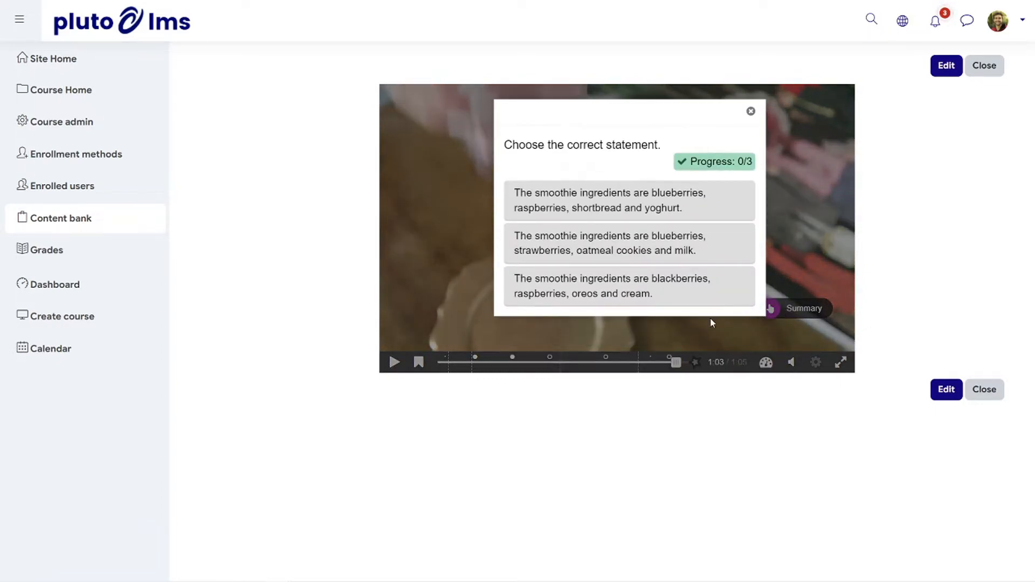
click(751, 111)
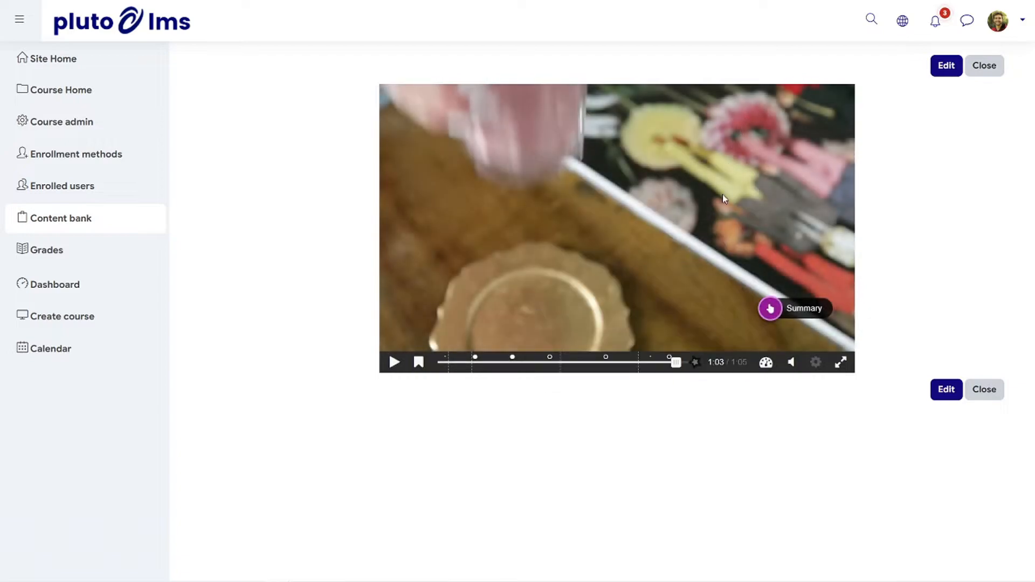
Review the video's answered questions and scores, then return to the content bank
click(696, 362)
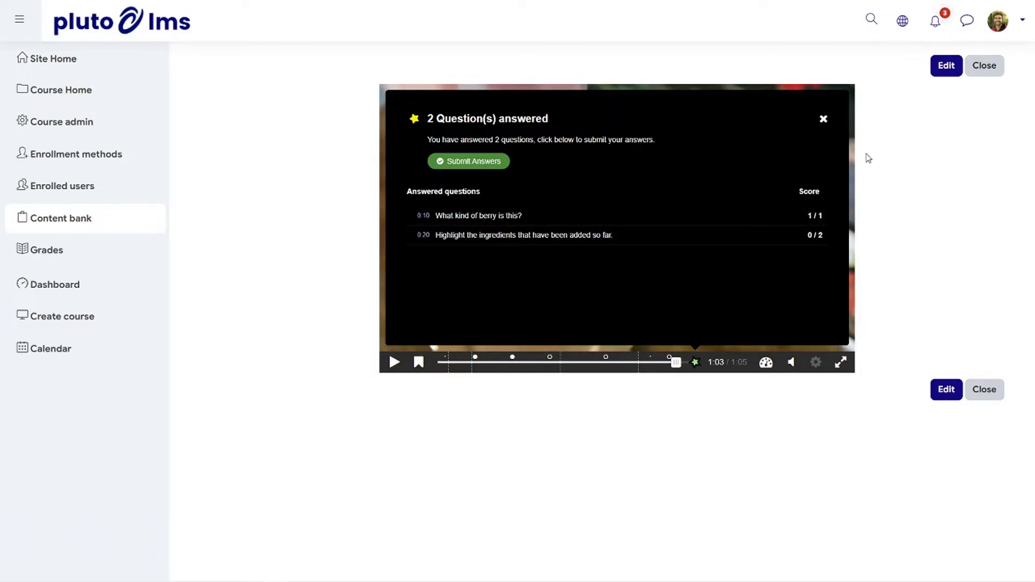
click(824, 118)
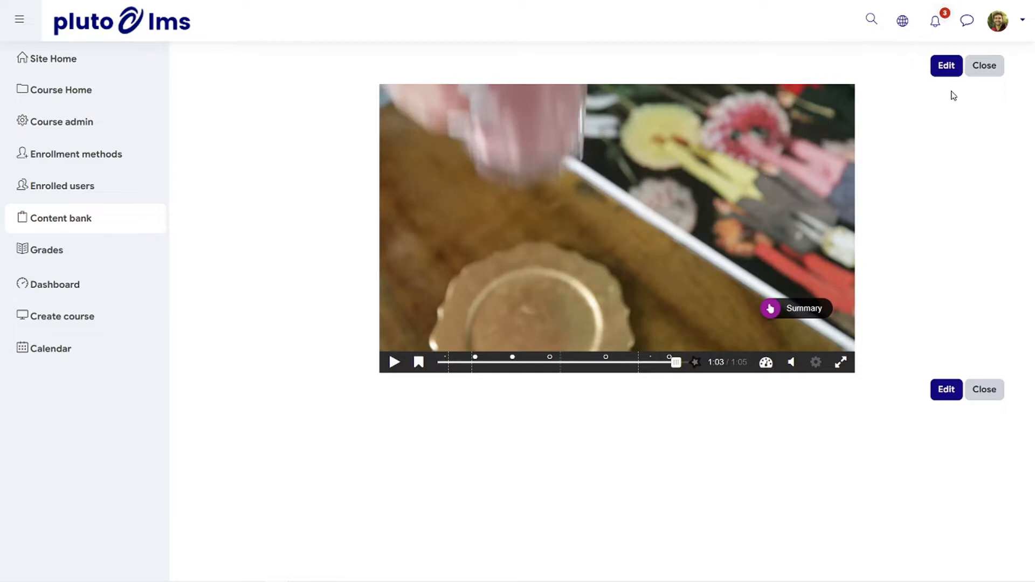
click(984, 65)
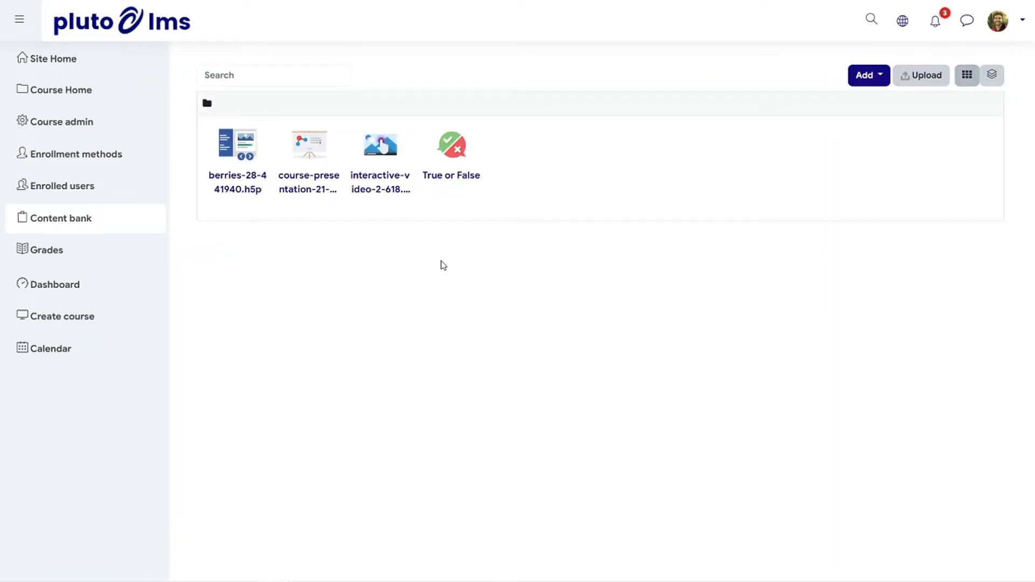
Open the berries interactive book for reading and examine the Cultivation information on its Strawberries page
click(244, 145)
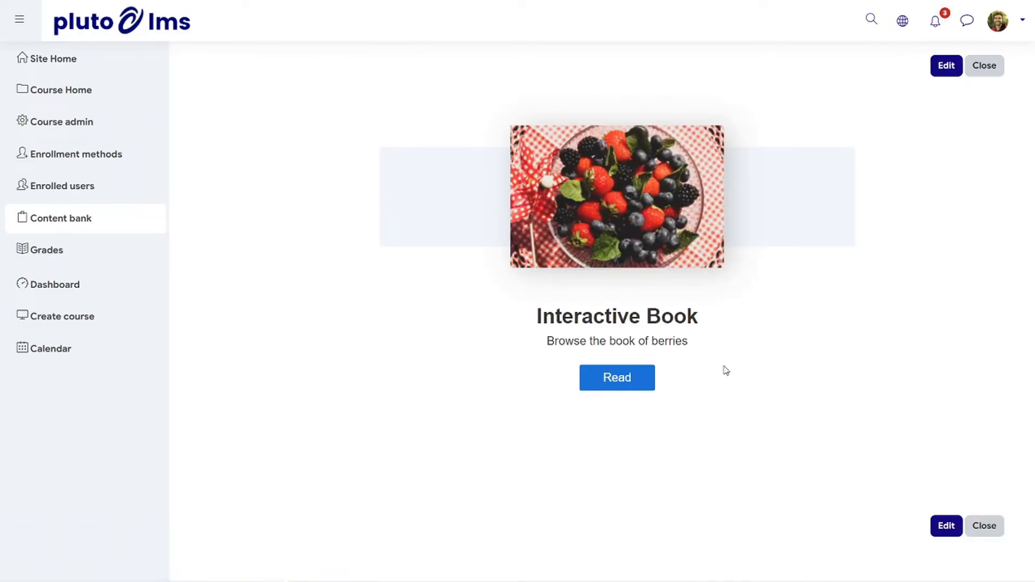
click(615, 384)
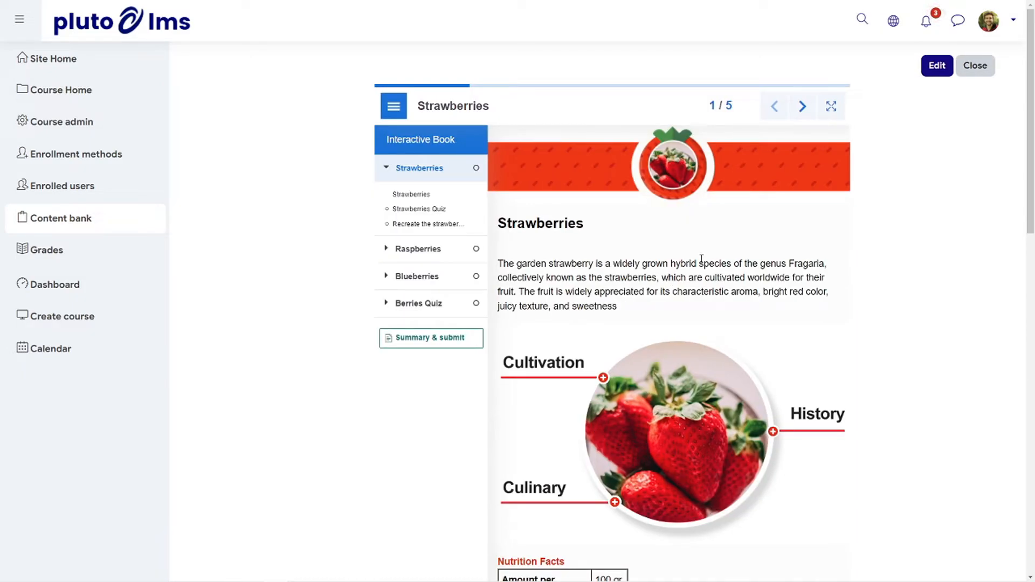
scroll(708, 261, down, 2)
scroll(706, 255, down, 5)
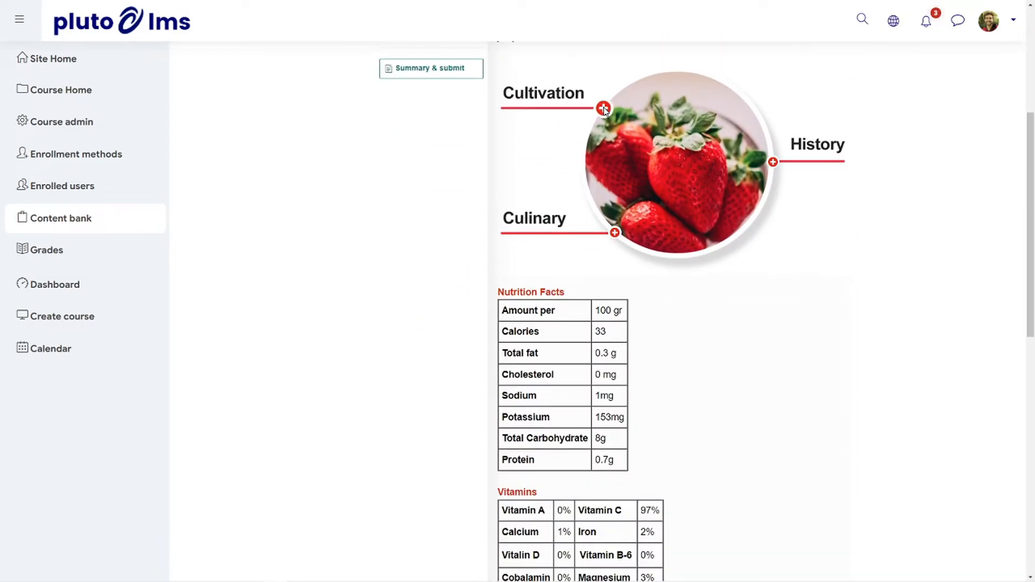
click(602, 110)
scroll(803, 188, down, 6)
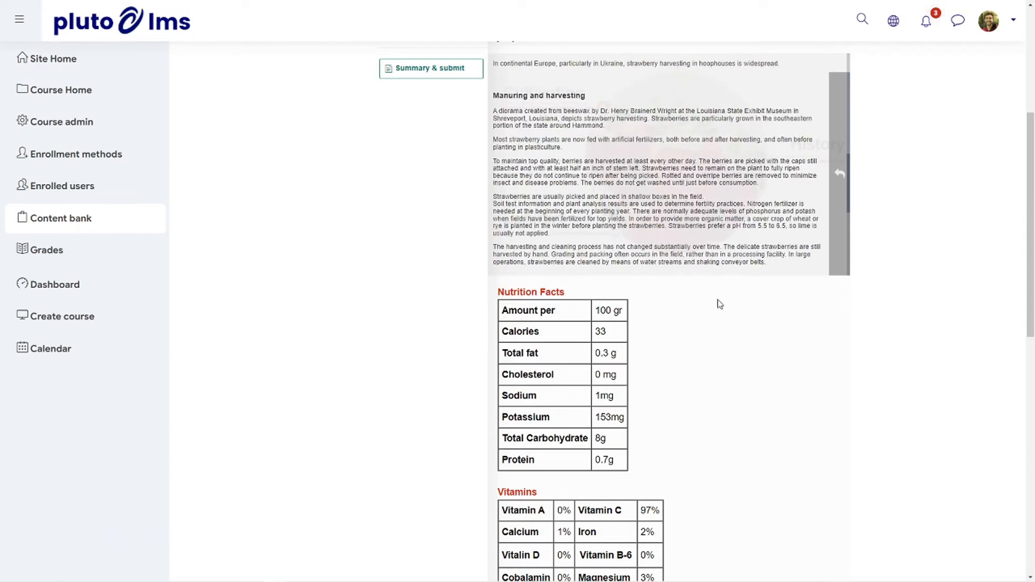
Put the milk and the cinnamon sticks into the glass in the strawberry milkshake exercise on the book's Strawberries page
scroll(957, 238, down, 10)
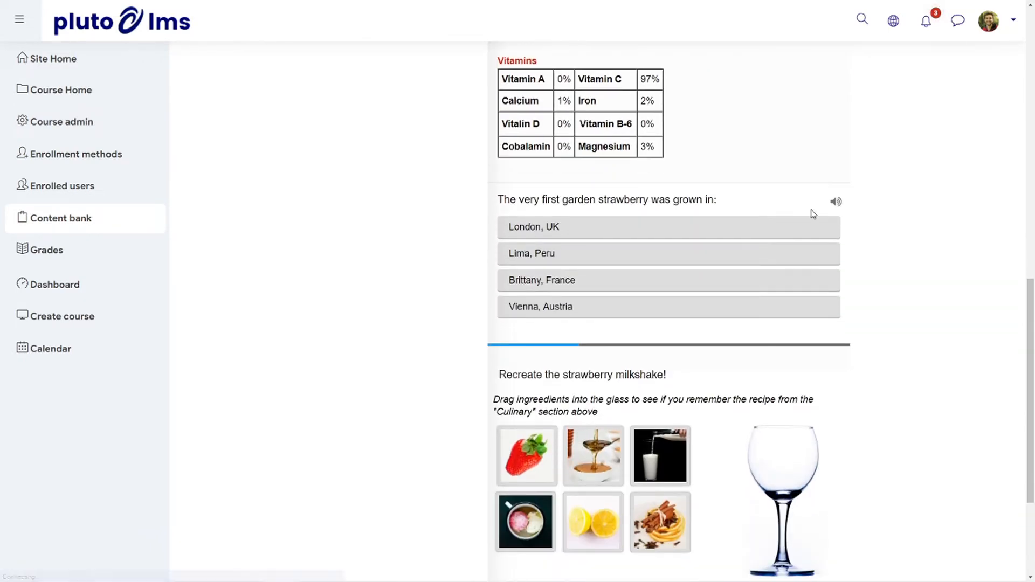
scroll(938, 243, down, 3)
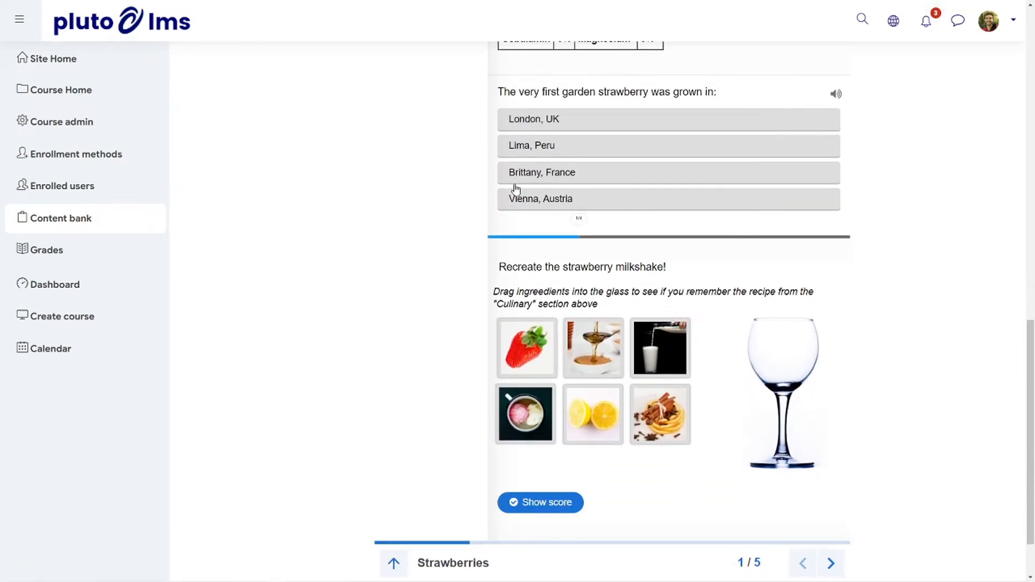
scroll(952, 194, down, 1)
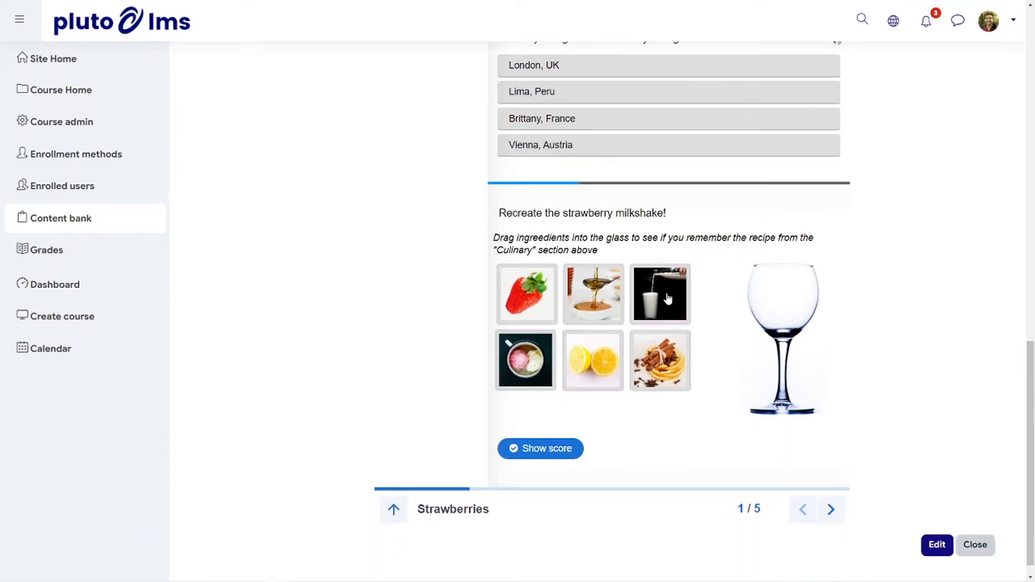
drag(662, 298, 738, 289)
drag(675, 345, 771, 285)
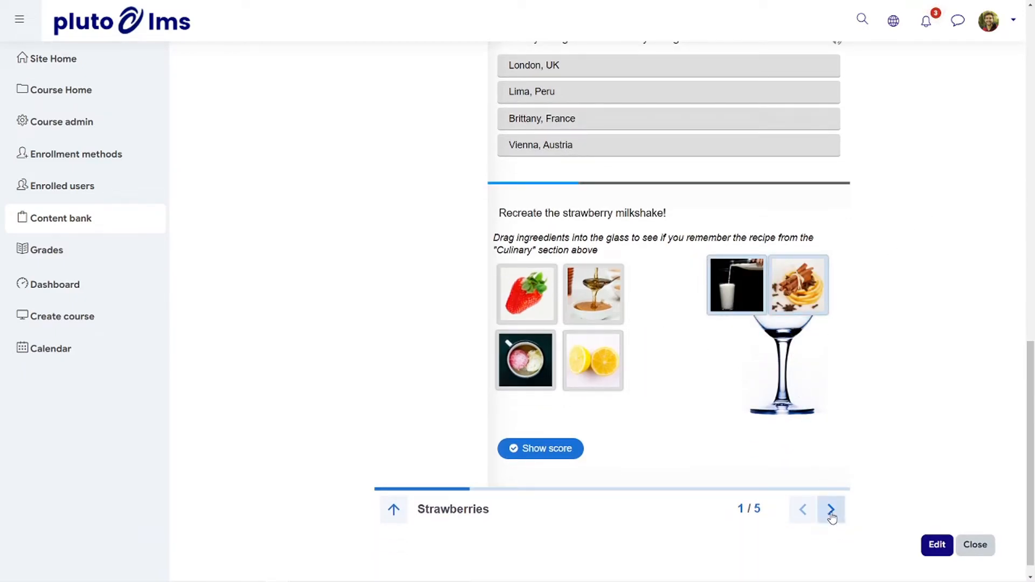
Go to the book's Raspberries page and look through its video and text sections
click(831, 508)
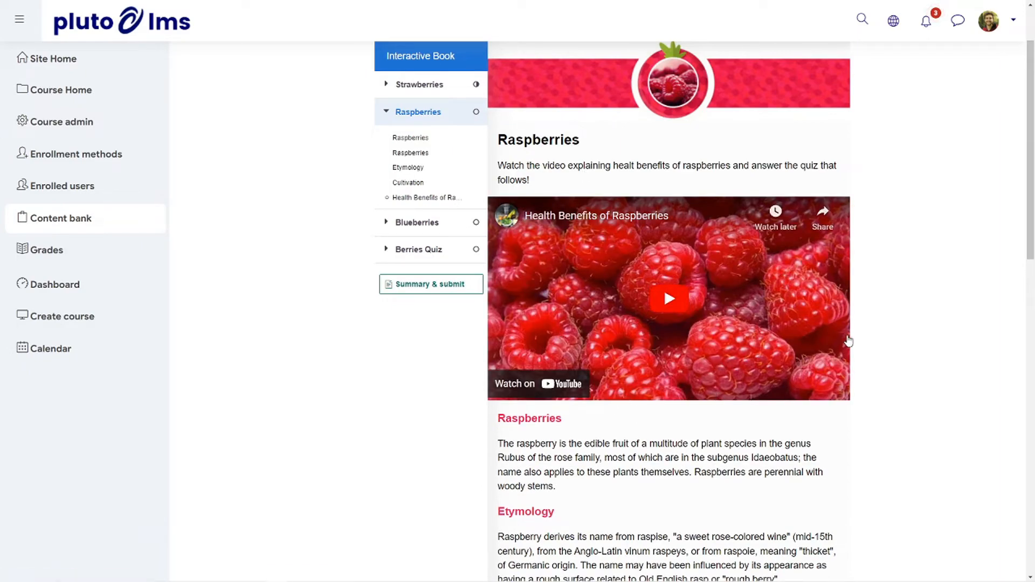
scroll(848, 341, down, 10)
scroll(848, 341, down, 3)
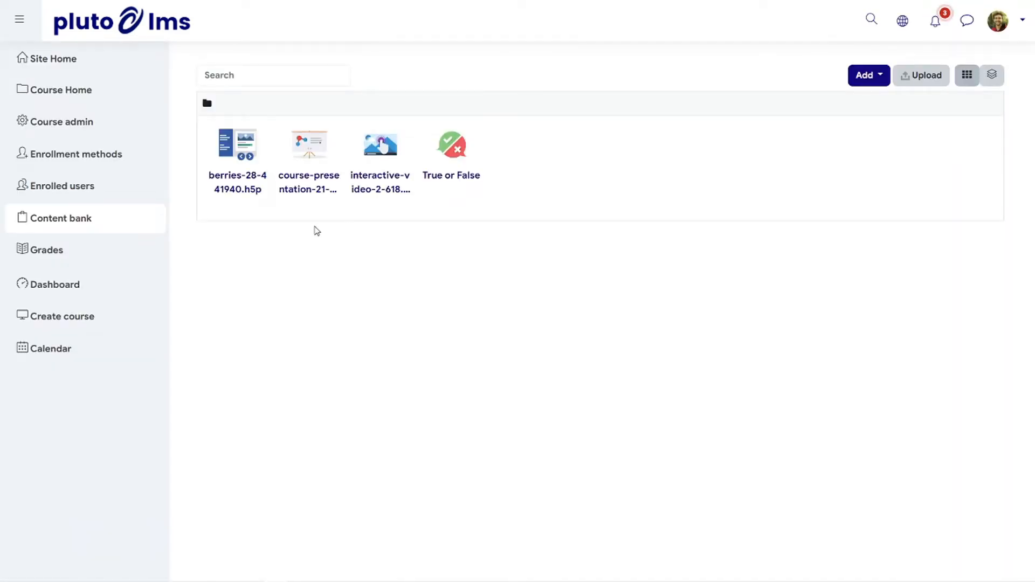
Open the course presentation from the content bank and page through its slides up to Redcurrant
click(310, 144)
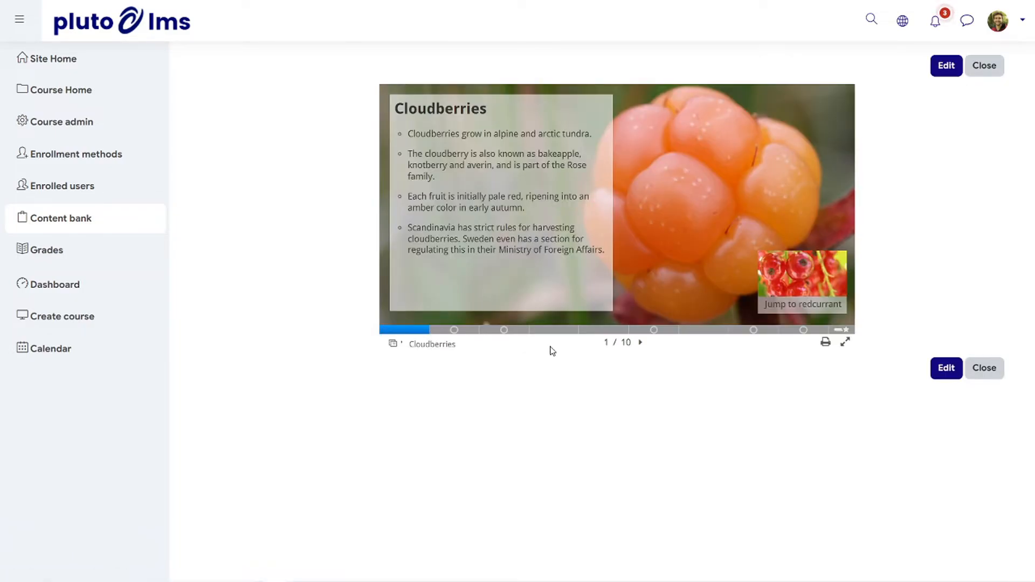
click(641, 344)
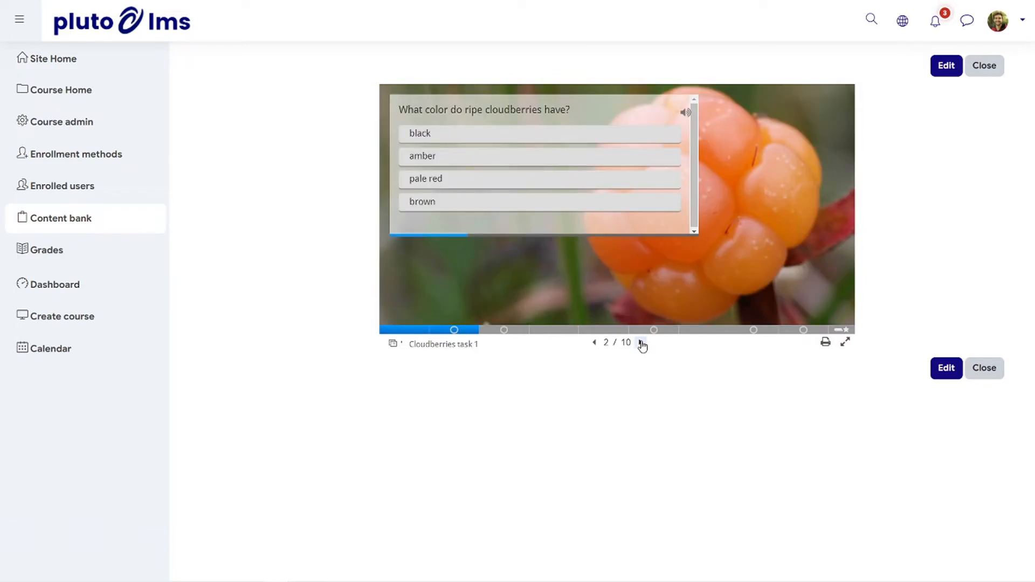
click(641, 344)
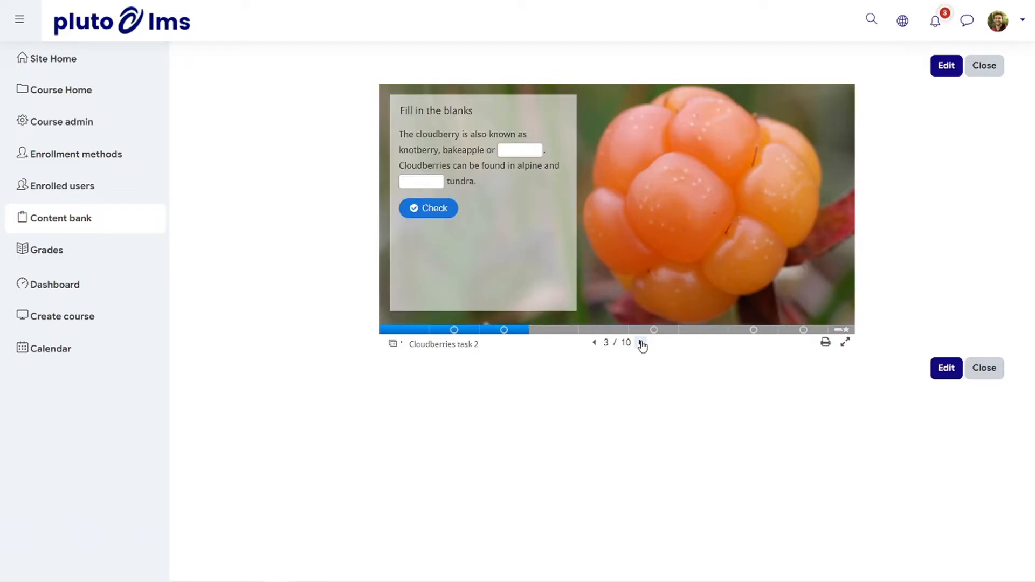
click(641, 343)
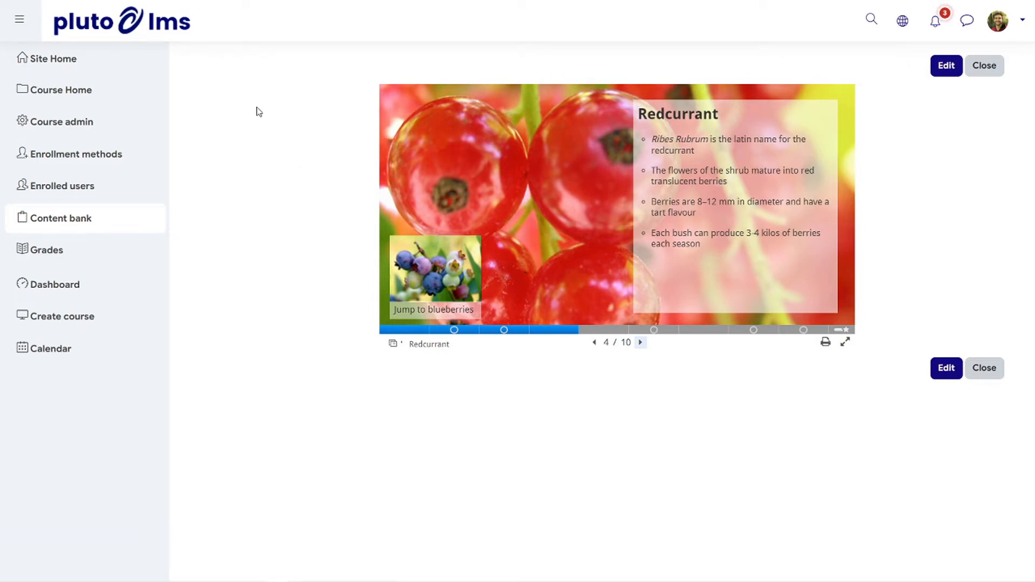
Add a new H5P activity to Module 3 on the course home page and name it Interactive Content Example
click(101, 89)
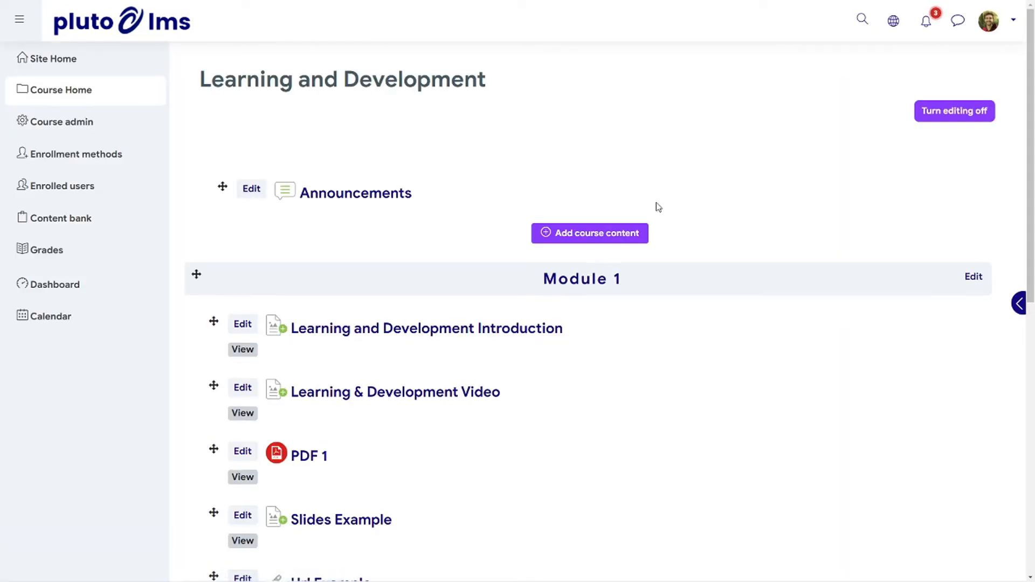
scroll(735, 285, down, 2)
scroll(737, 287, down, 2)
scroll(738, 286, down, 7)
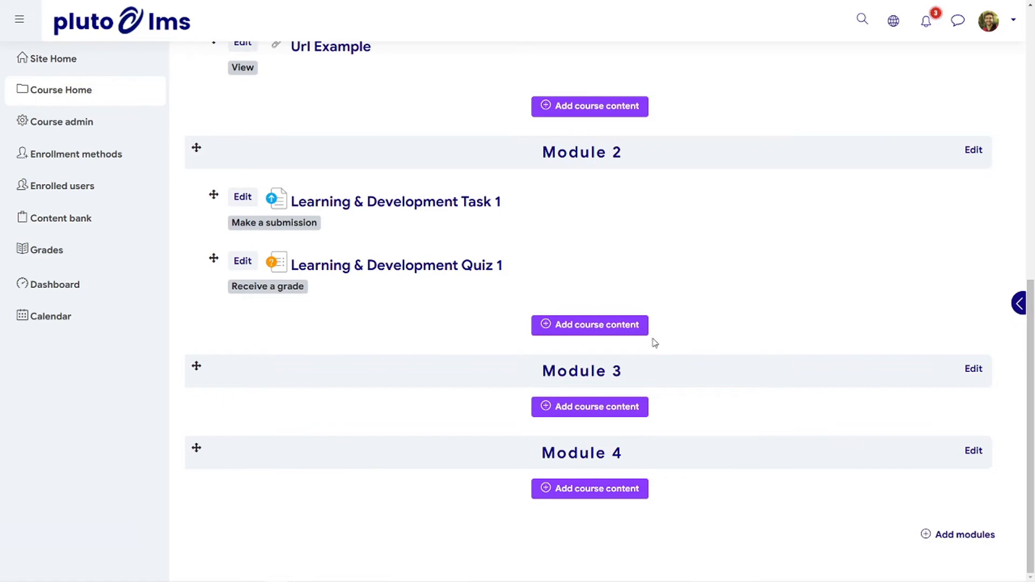
click(604, 410)
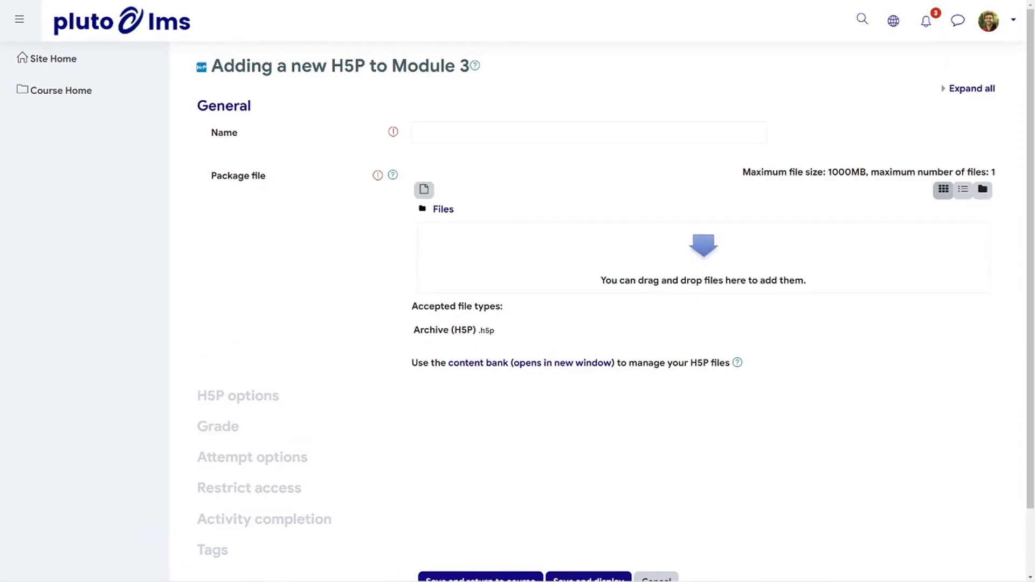
click(477, 128)
text(Interactive Content Example)
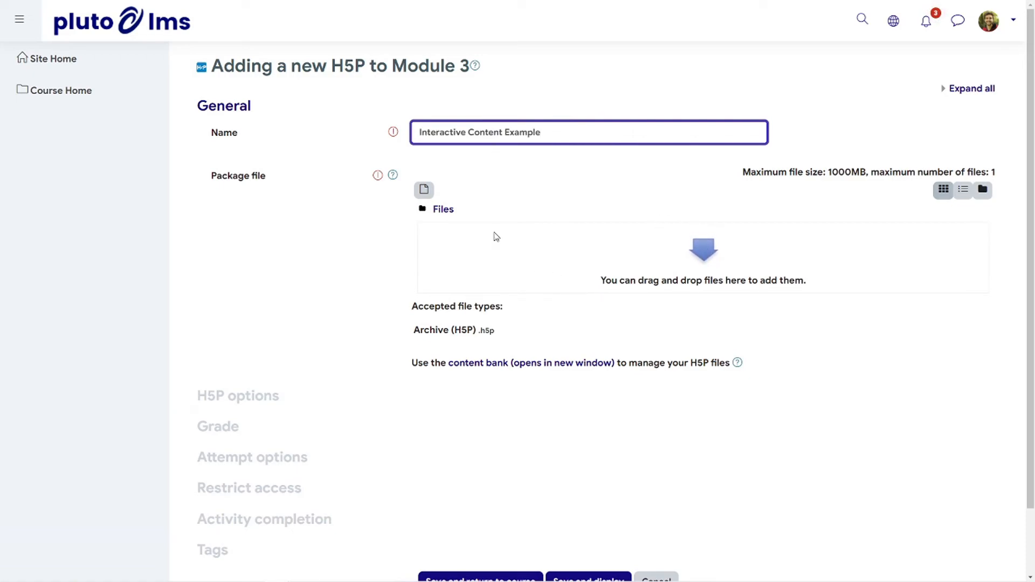
Link the True or False file from the content bank as the package file, and save and display the activity
click(424, 190)
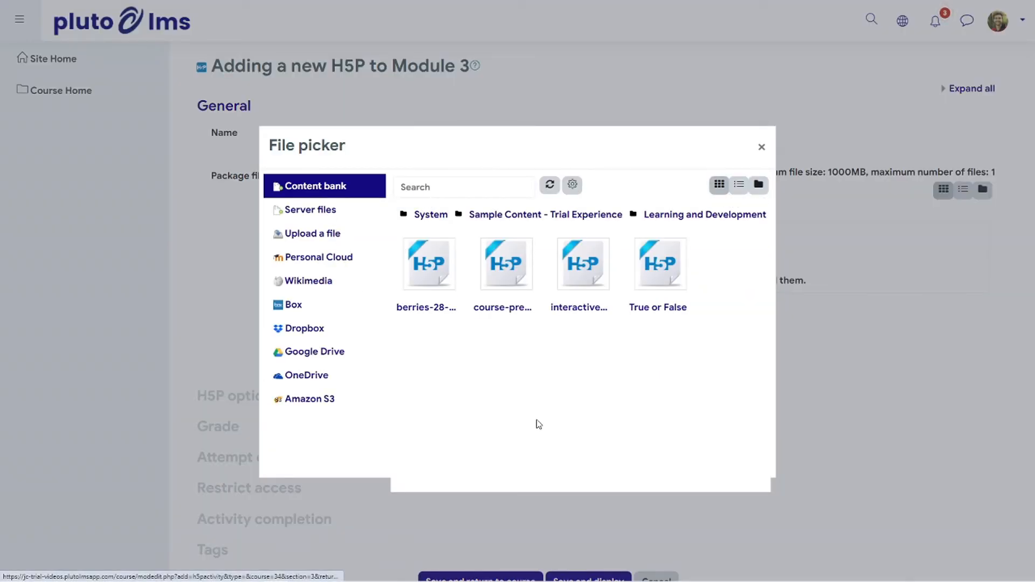
click(654, 280)
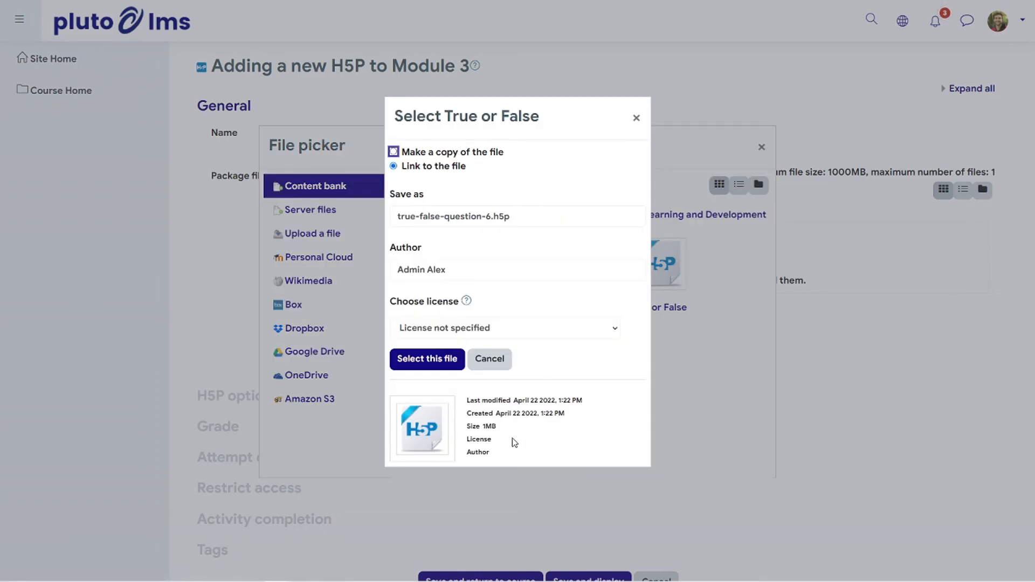
click(429, 359)
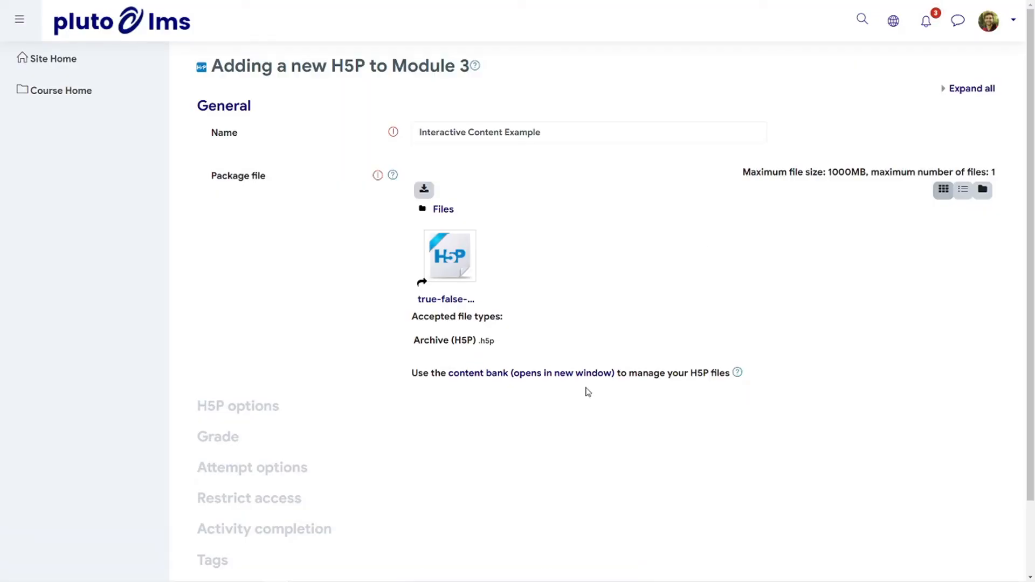
scroll(533, 391, down, 2)
click(586, 514)
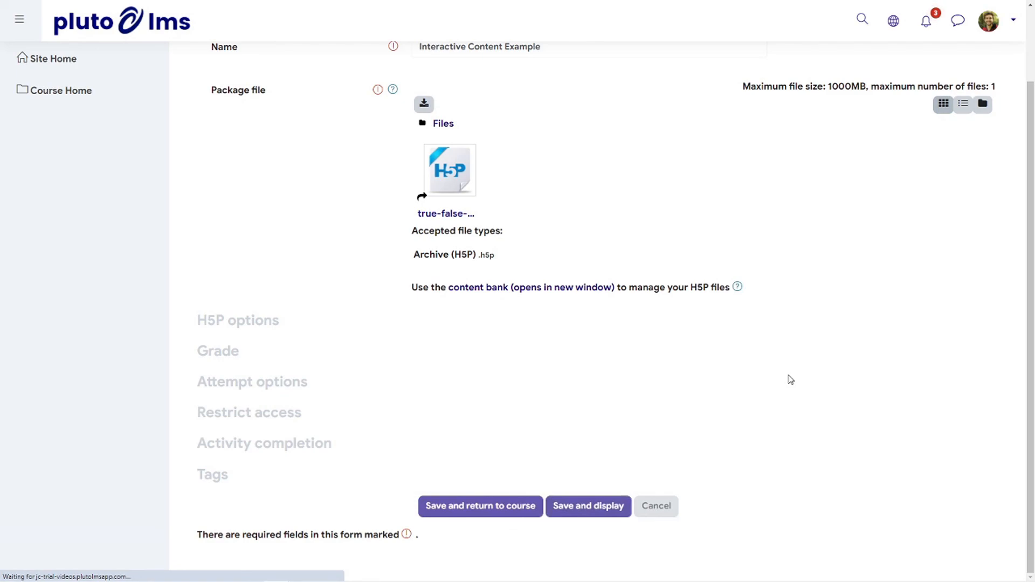